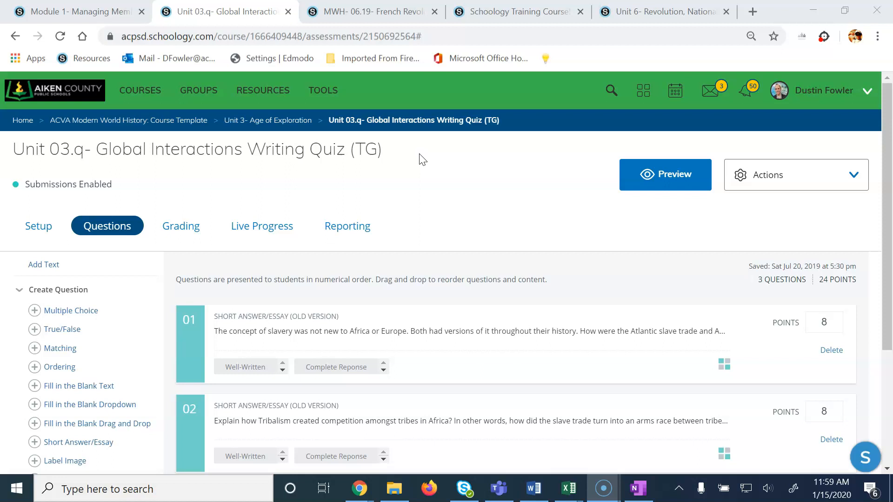
- Review the essay questions and their attached rubric criteria in the Unit 03.q Global Interactions Writing Quiz
scroll(443, 249, "down", 1)
scroll(435, 252, "up", 1)
left_click_drag(128, 152, 369, 149)
left_click(393, 158)
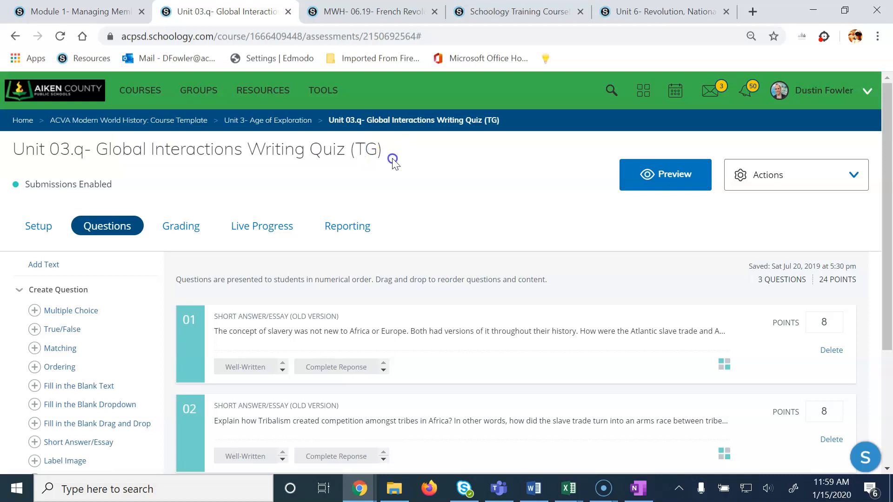
scroll(435, 245, "down", 1)
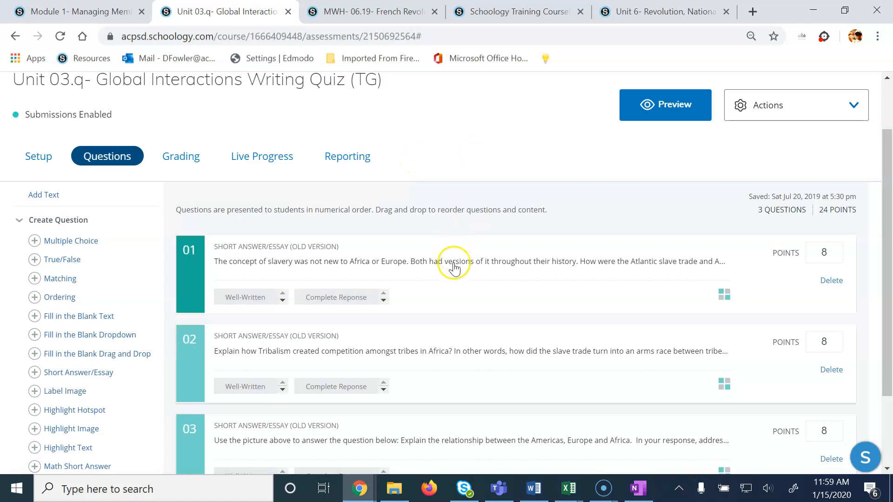
scroll(93, 302, "down", 3)
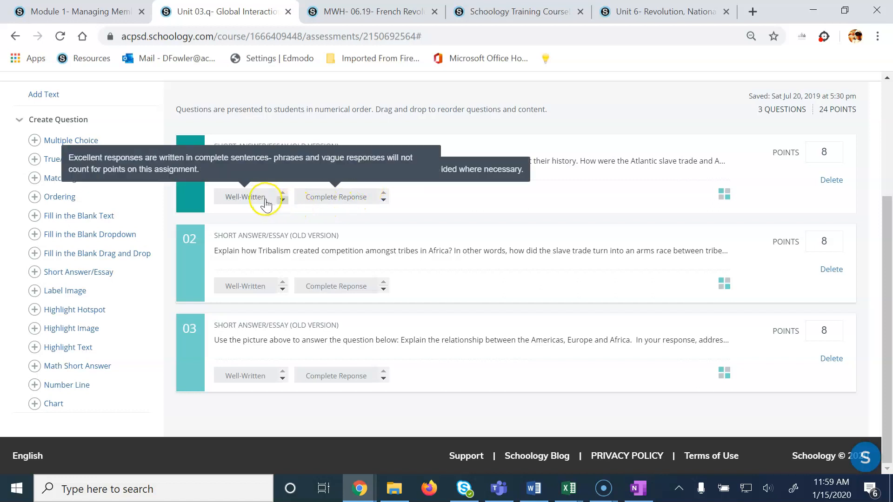
mouse_move(277, 297)
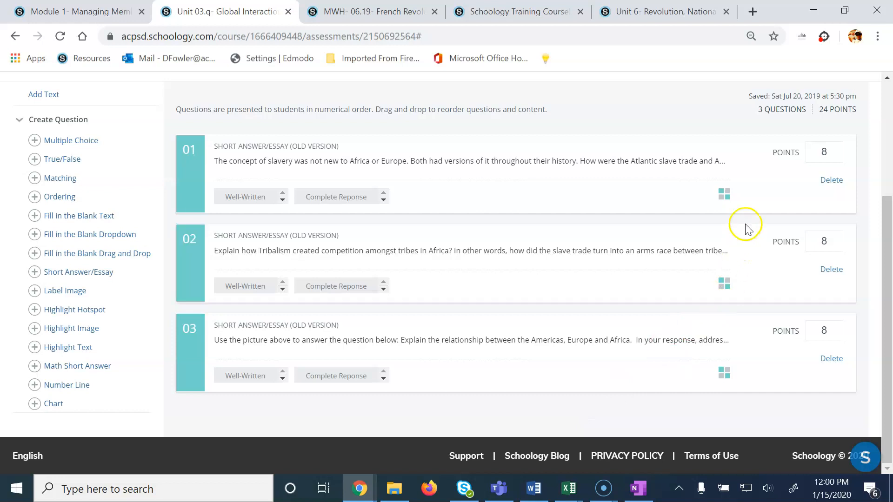
- View the grading rubric attached to question 01, collapse it, and open the question to check its Show to students option
left_click(724, 195)
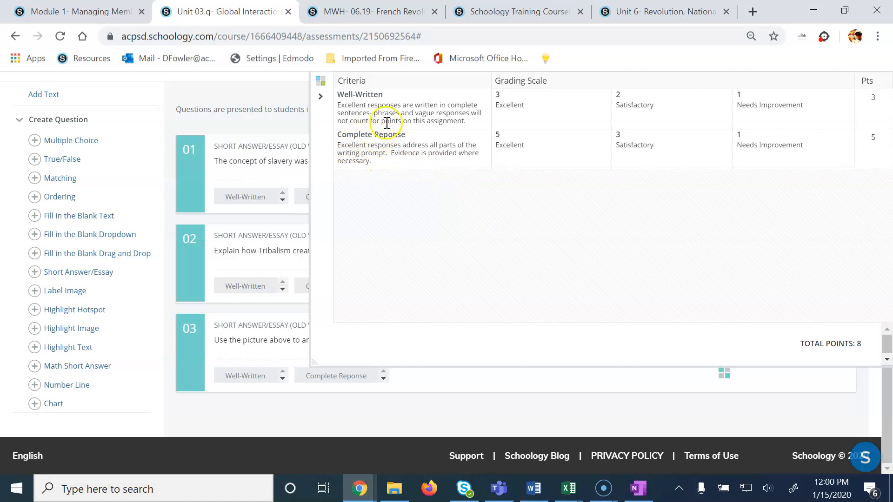
left_click_drag(409, 155, 414, 167)
left_click(413, 168)
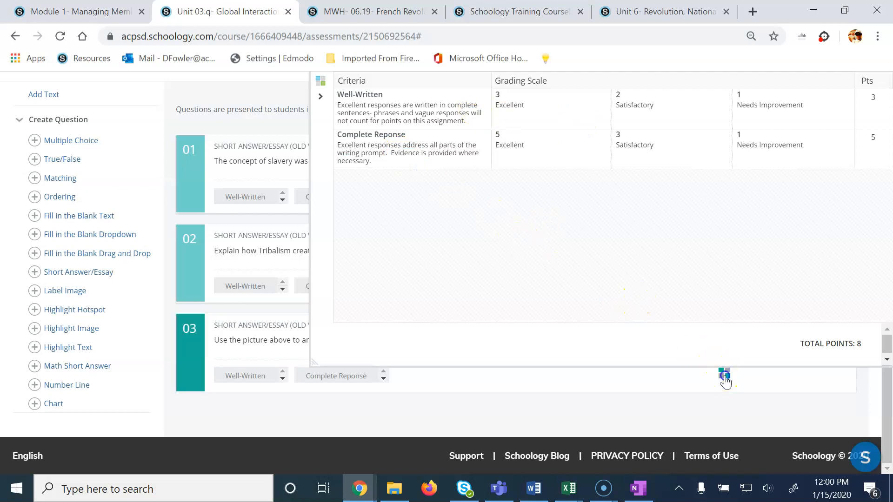
left_click(320, 96)
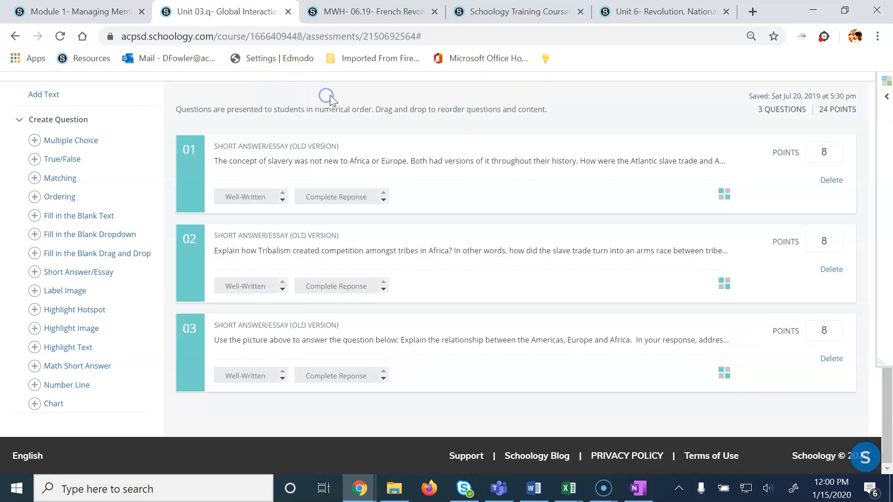
left_click(319, 161)
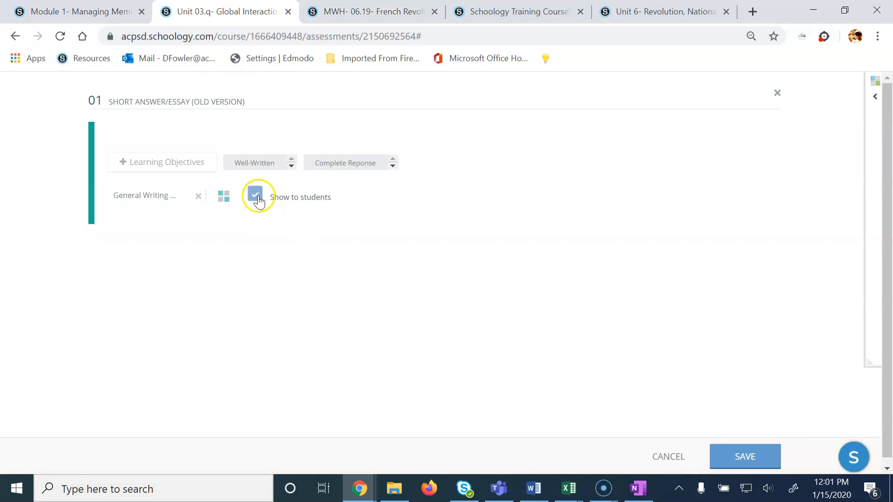
- Switch to the MWH- 06.19 newspaper project assignment and review its requirements and grading rubric
left_click(344, 12)
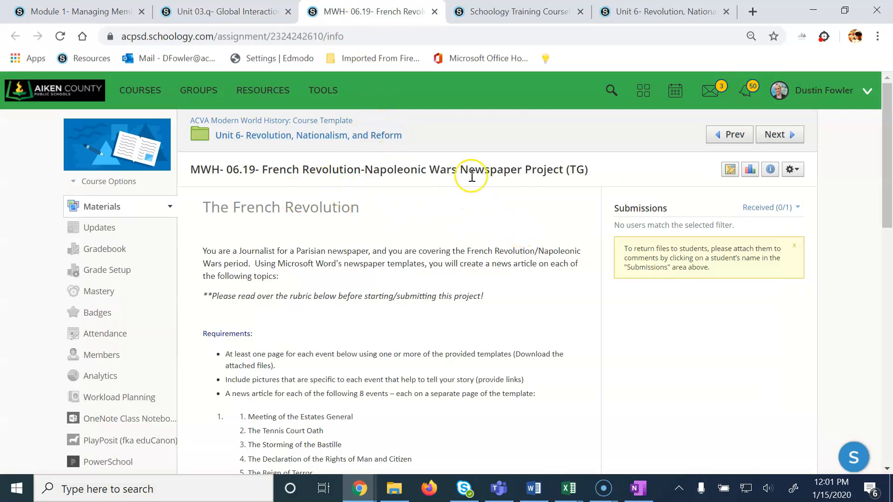
scroll(546, 199, "down", 1)
scroll(545, 199, "down", 5)
scroll(525, 205, "up", 6)
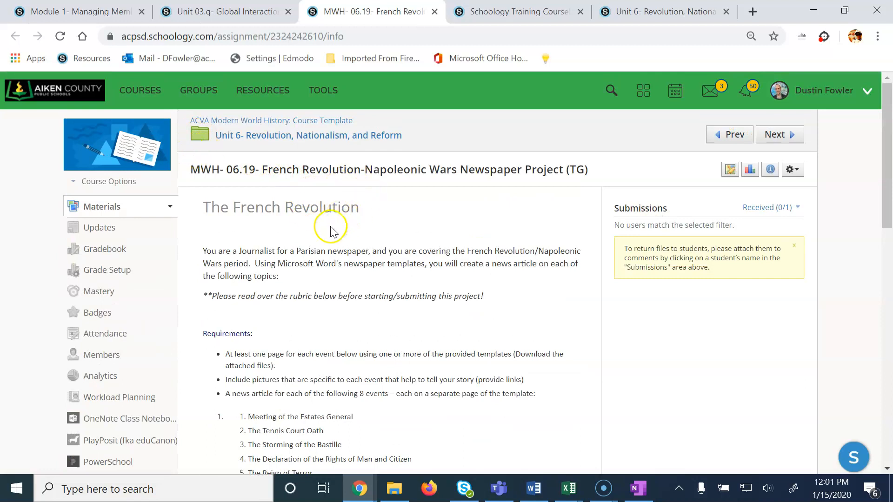
scroll(323, 246, "down", 1)
scroll(322, 247, "down", 8)
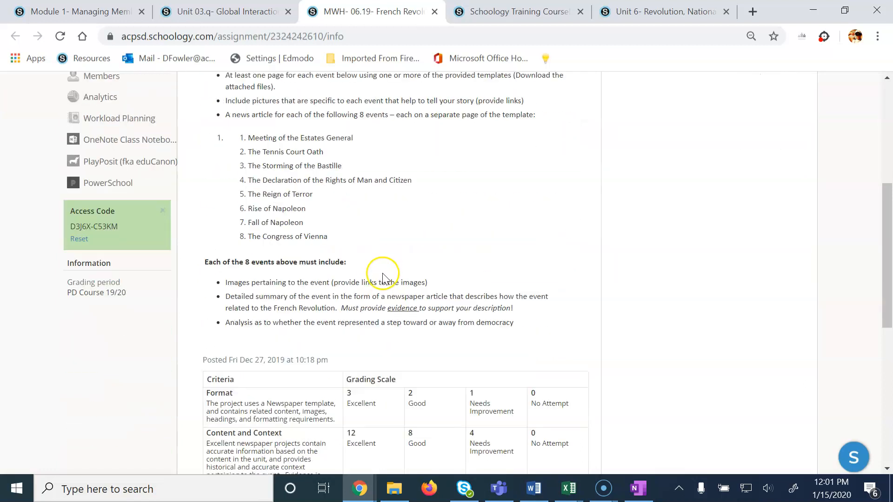
scroll(400, 302, "down", 3)
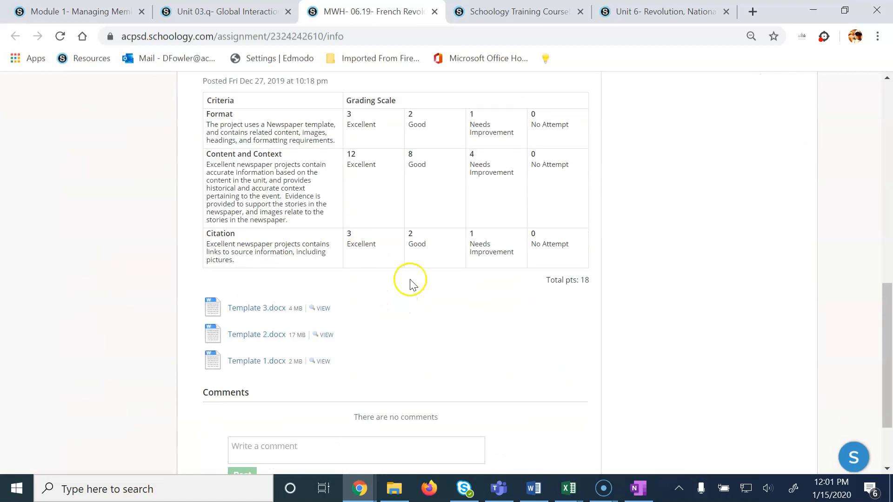
scroll(419, 221, "up", 2)
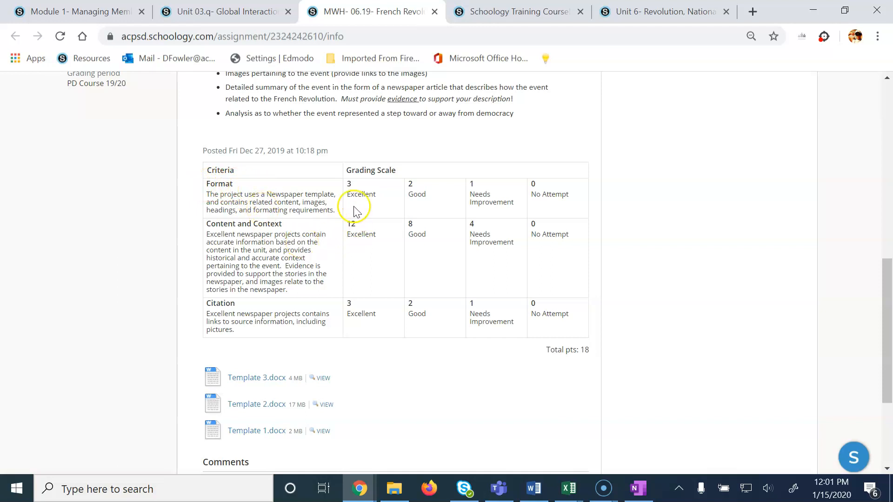
- Examine the Content and Context criterion in the newspaper project's rubric
scroll(355, 205, "up", 10)
scroll(447, 173, "down", 10)
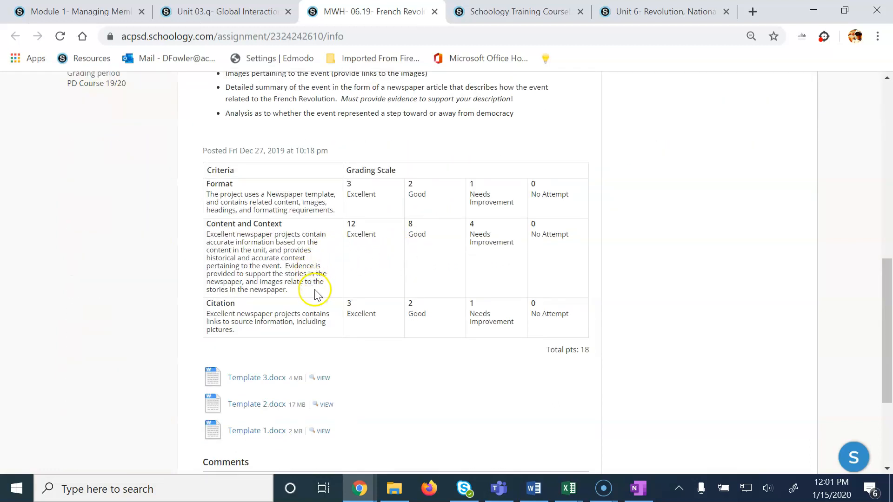
left_click_drag(314, 291, 207, 227)
left_click(189, 238)
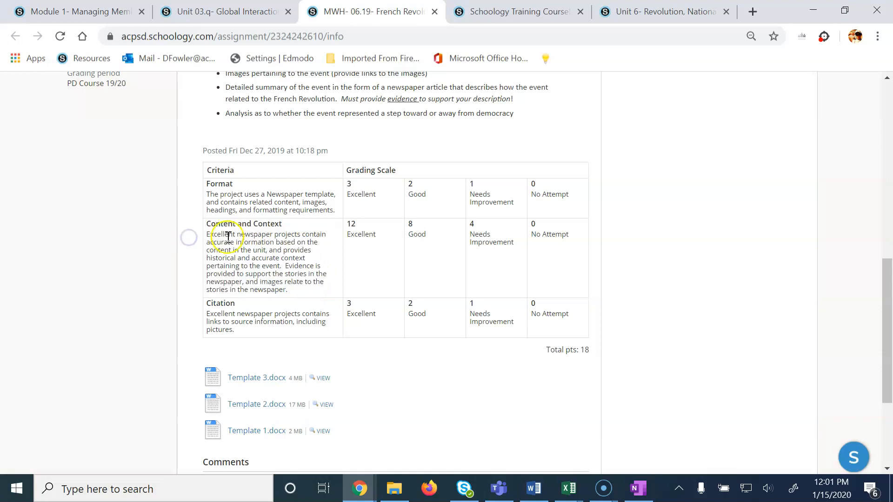
left_click_drag(299, 293, 208, 225)
left_click(180, 234)
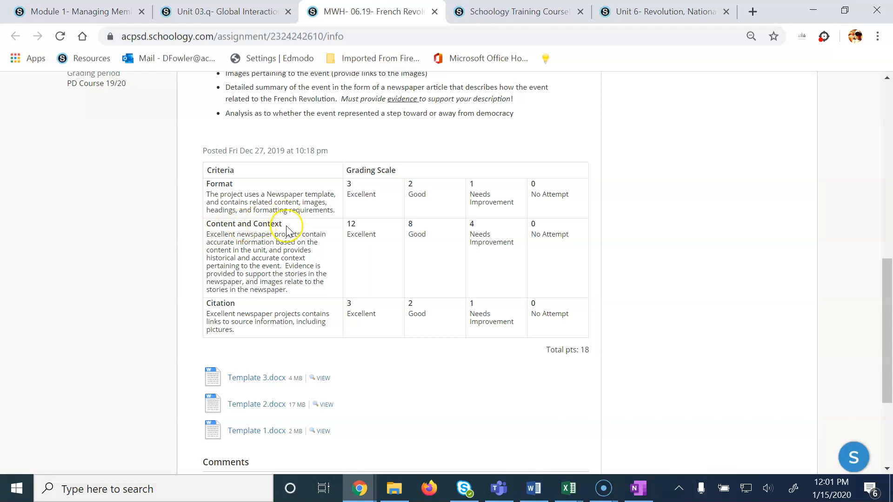
scroll(528, 247, "up", 15)
- Start a new assignment in the Unit 6- Revolution, Nationalism, and Reform folder and locate its Scale/Rubric field
left_click(498, 12)
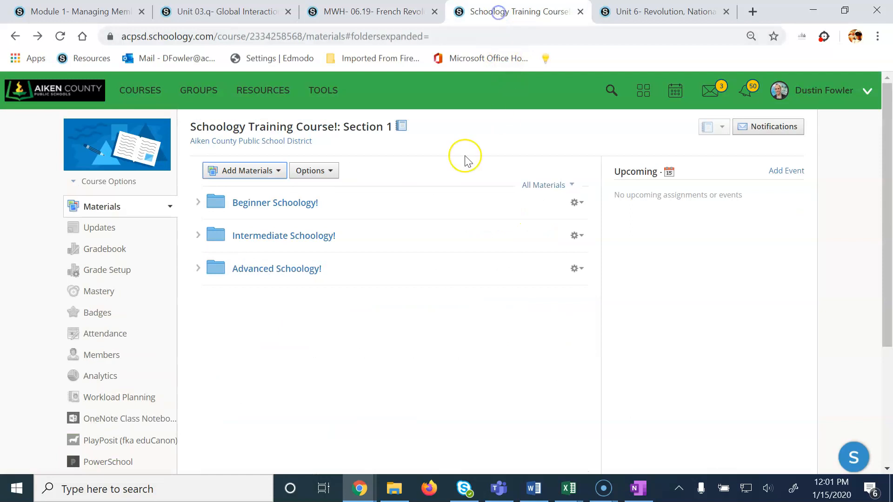
left_click(621, 12)
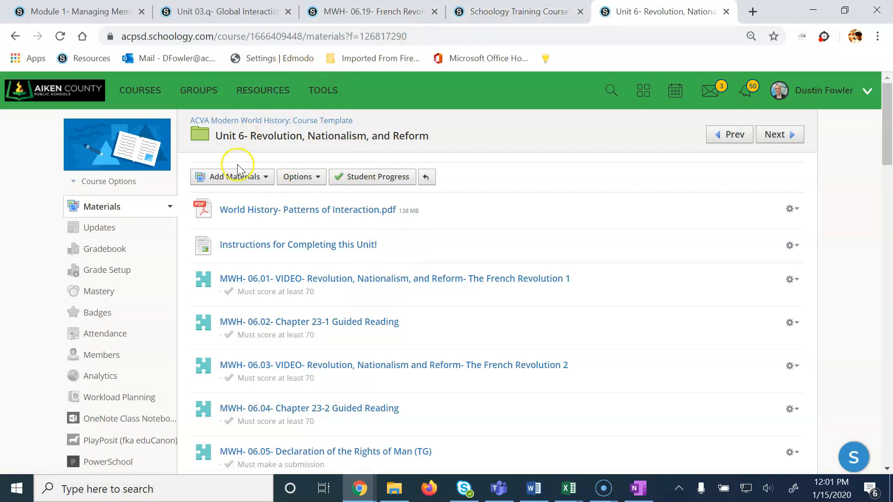
left_click(238, 183)
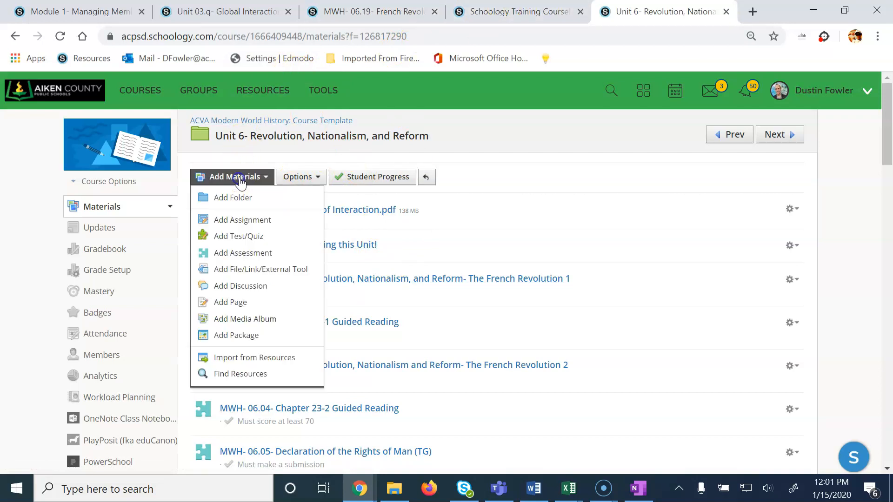
left_click(230, 217)
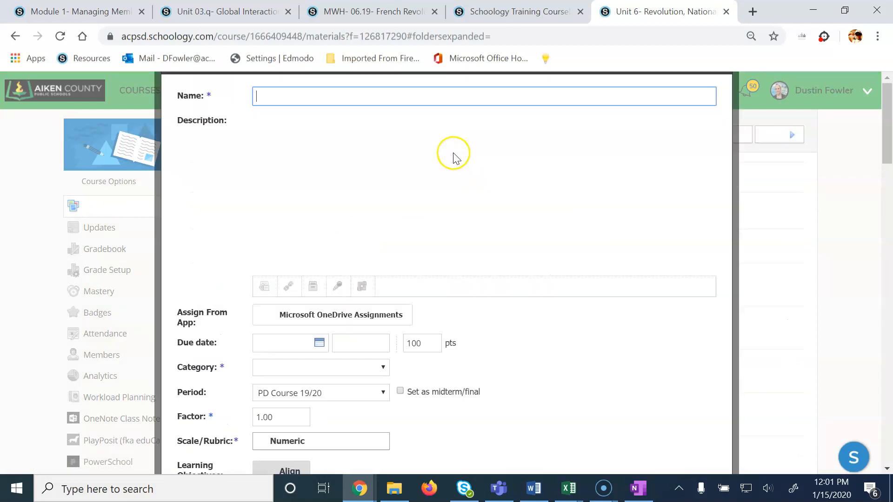
scroll(319, 313, "down", 3)
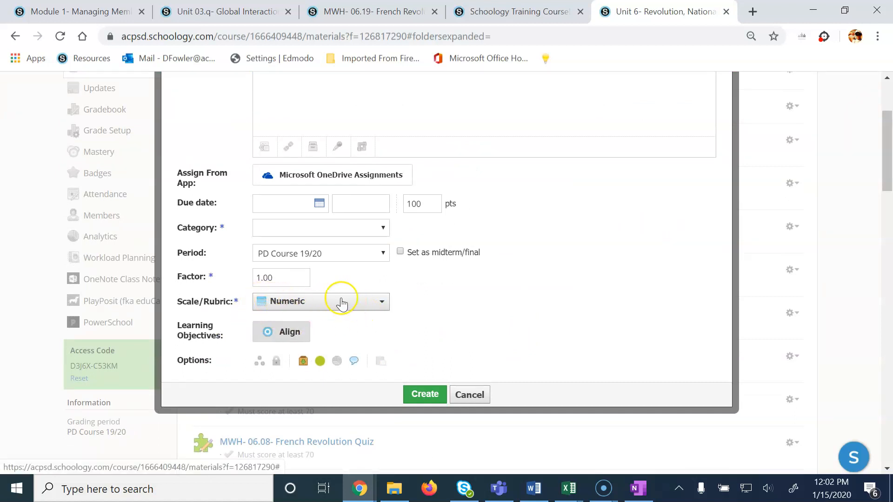
left_click_drag(178, 301, 222, 307)
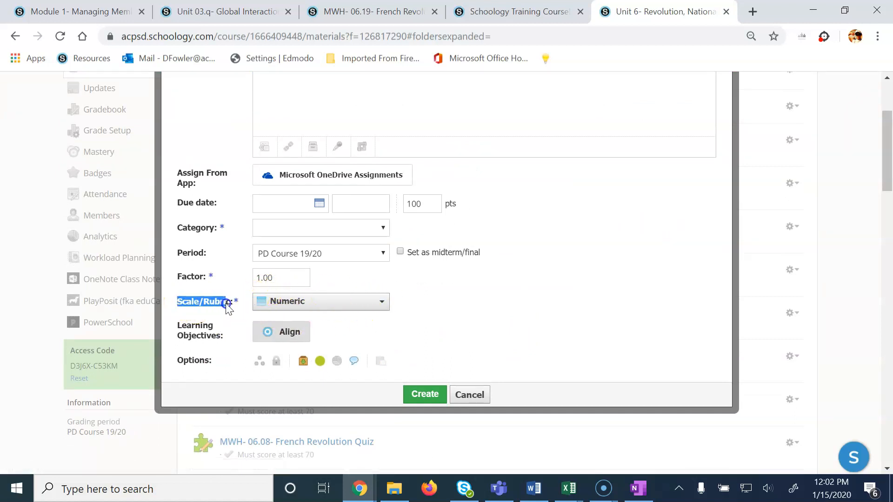
- Check the rubric settings of question 01 in the writing quiz, and return to the new assignment form
left_click(240, 11)
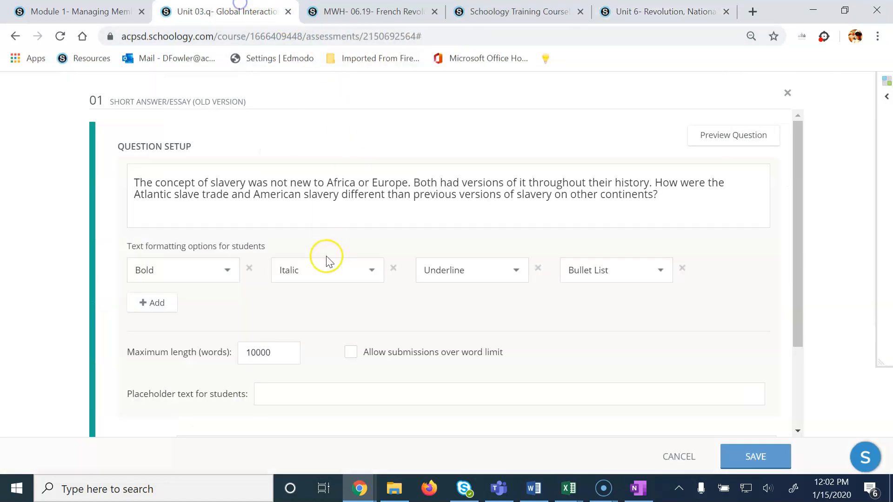
scroll(305, 298, "down", 2)
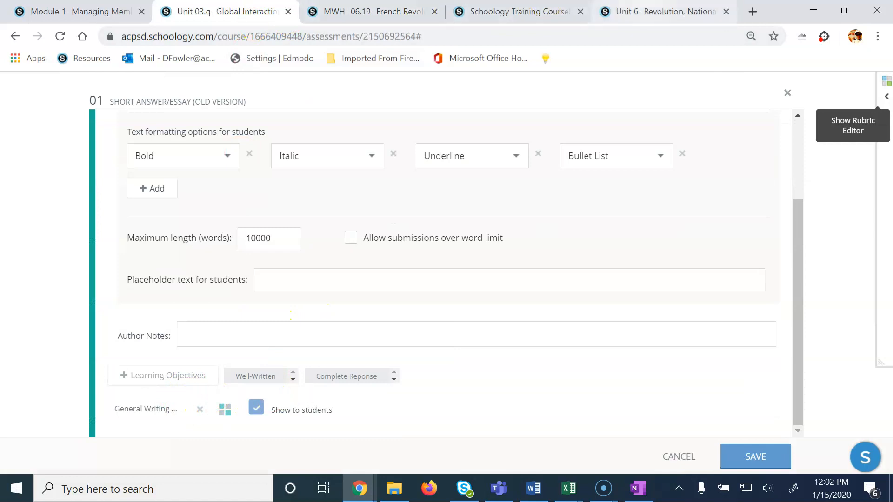
left_click(660, 11)
- Look through the scale and rubric options for the assignment and choose Create New
left_click(319, 302)
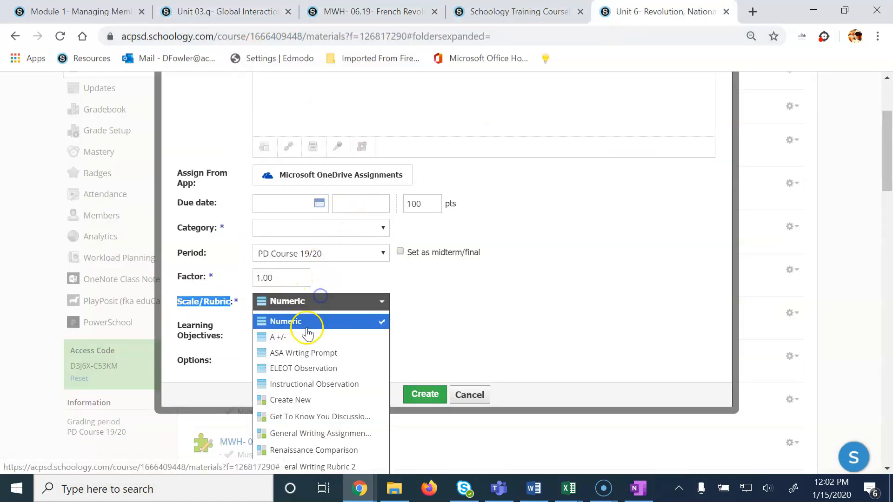
scroll(306, 372, "down", 1)
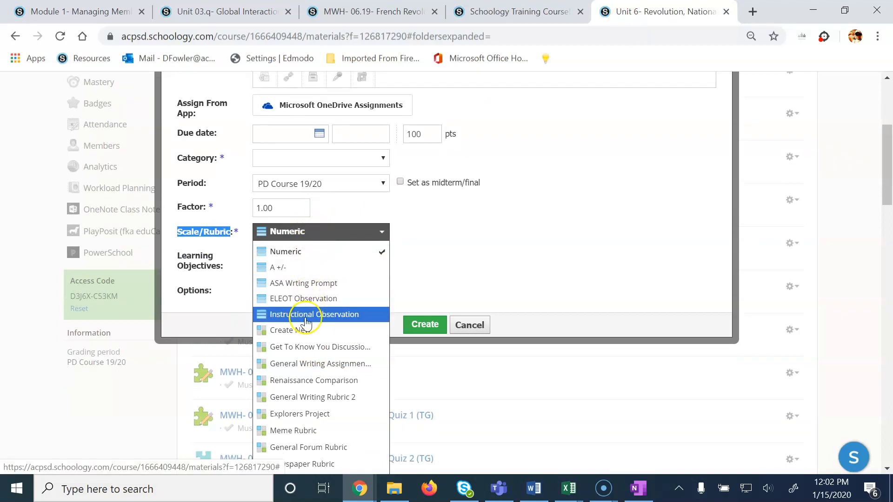
scroll(308, 321, "down", 2)
scroll(307, 328, "down", 1)
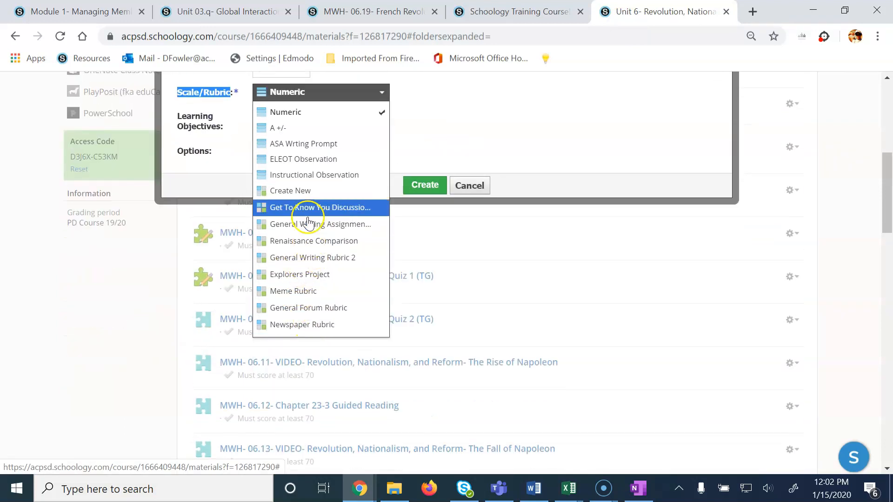
left_click(295, 198)
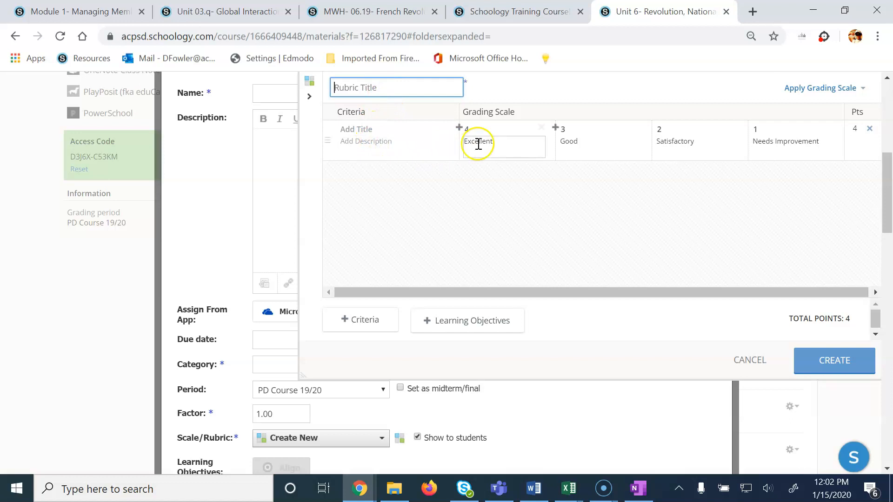
- Try adding a grading-scale column after Excellent, remove it, and cancel the new rubric
left_click(554, 128)
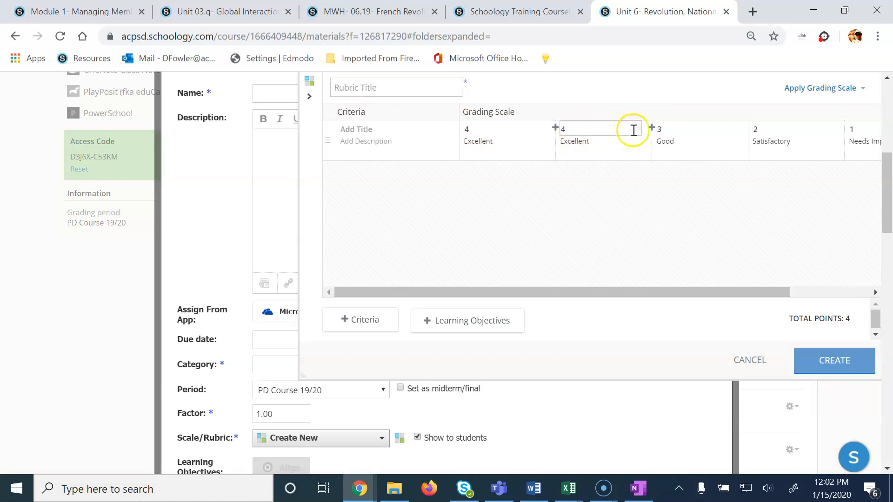
left_click(638, 128)
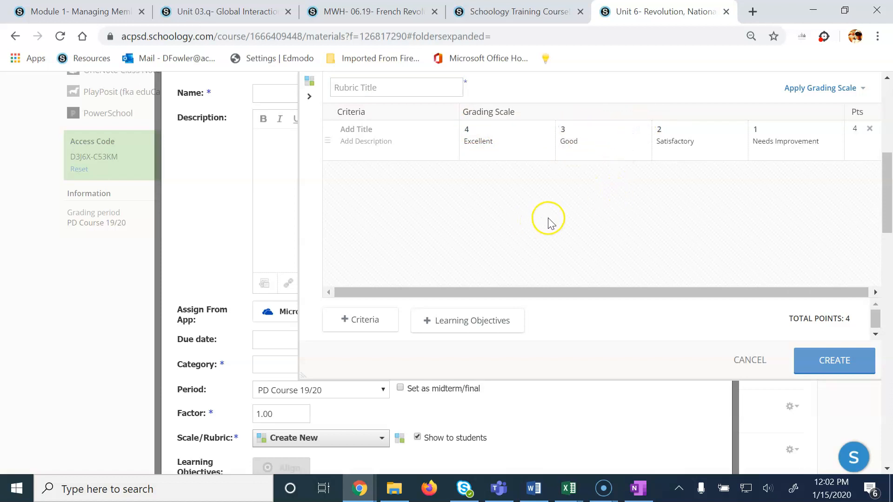
left_click(749, 359)
- Set the new assignment's scale/rubric to the existing General Forum Rubric
scroll(592, 340, "down", 3)
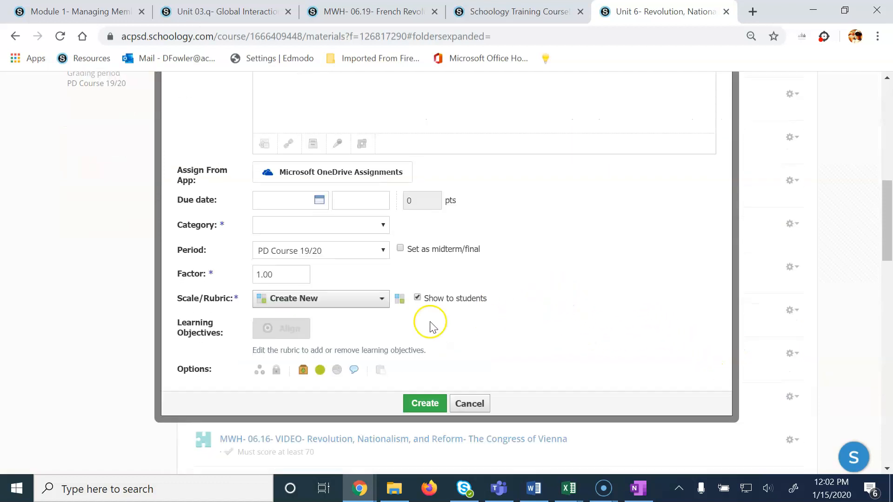
left_click(321, 307)
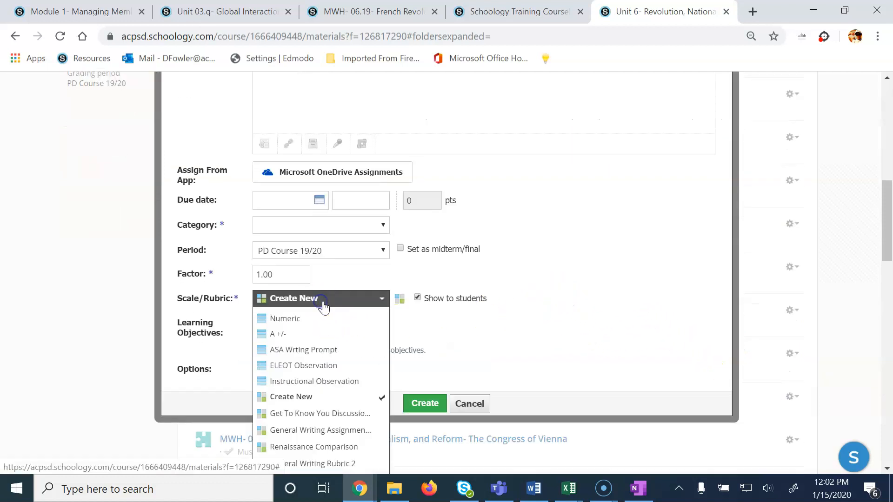
scroll(345, 361, "down", 1)
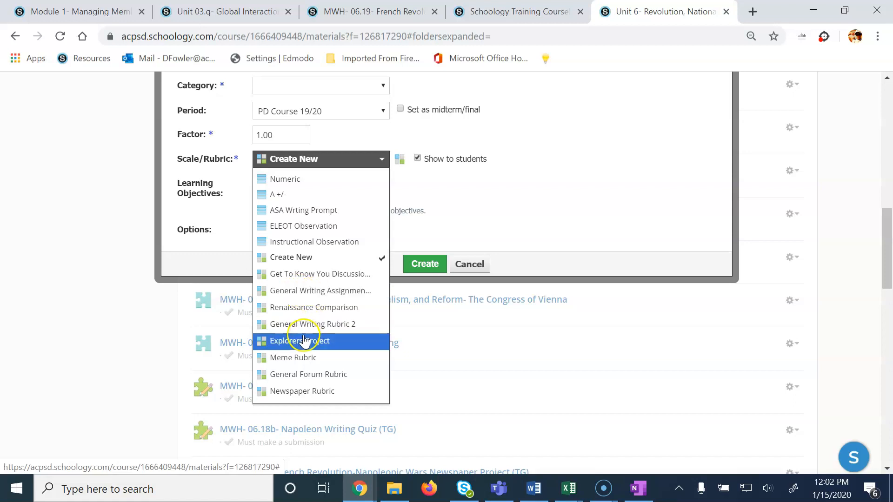
left_click(309, 376)
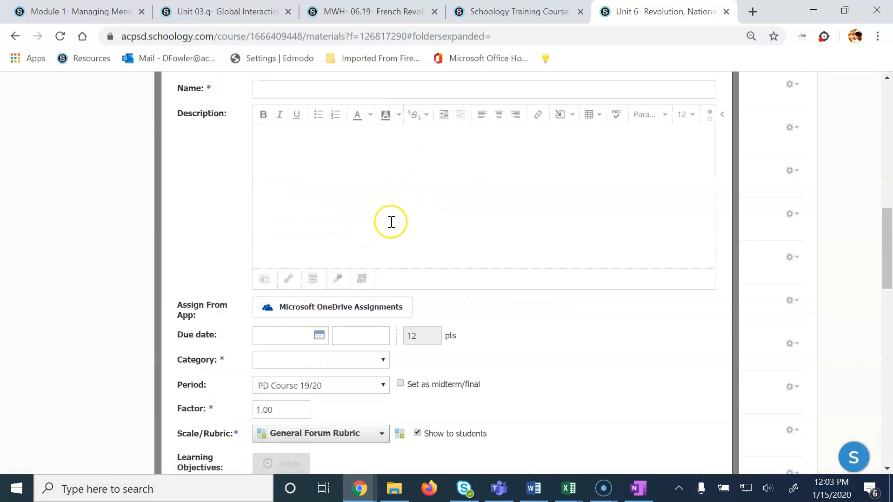
scroll(514, 376, "down", 3)
scroll(514, 376, "down", 5)
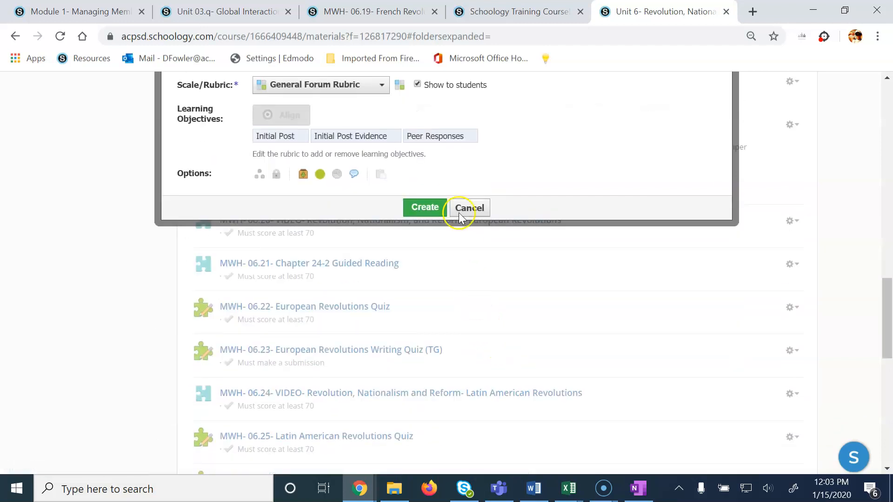
- Open the attached General Forum Rubric, read through the Initial Post Evidence and Peer Responses criteria descriptions, and close it without saving
scroll(471, 243, "up", 2)
left_click(399, 149)
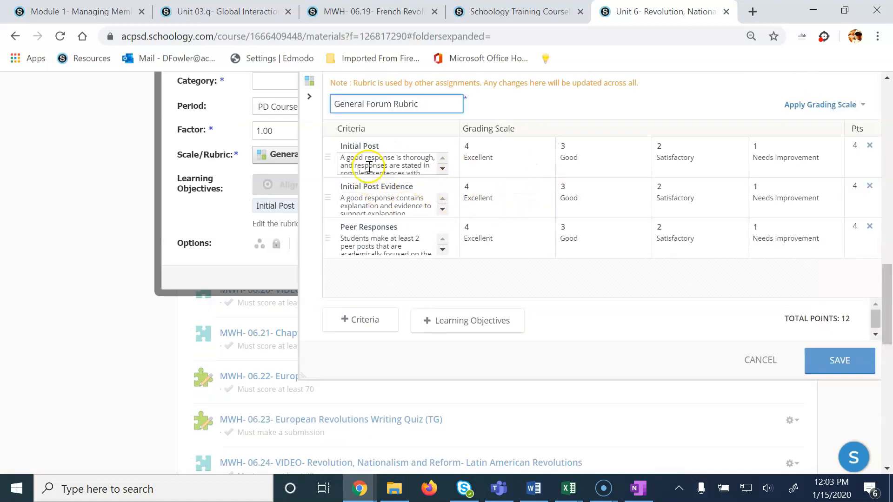
left_click(371, 206)
left_click(443, 210)
left_click(443, 210)
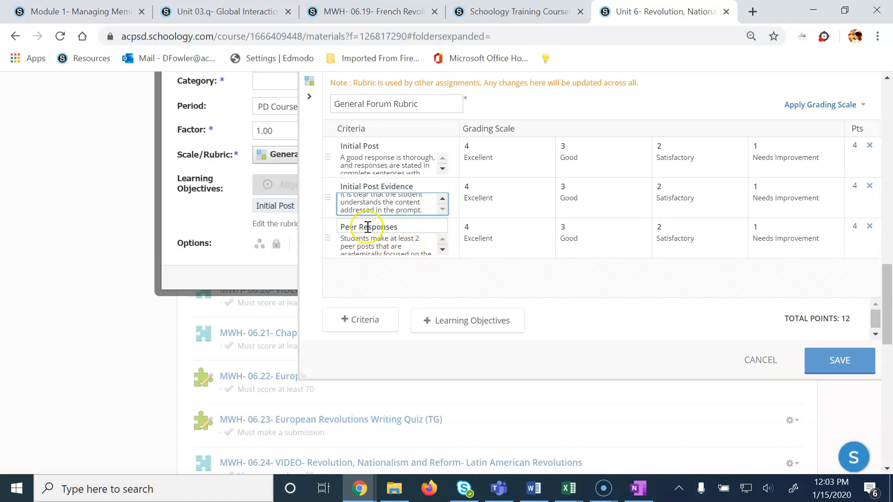
left_click(442, 253)
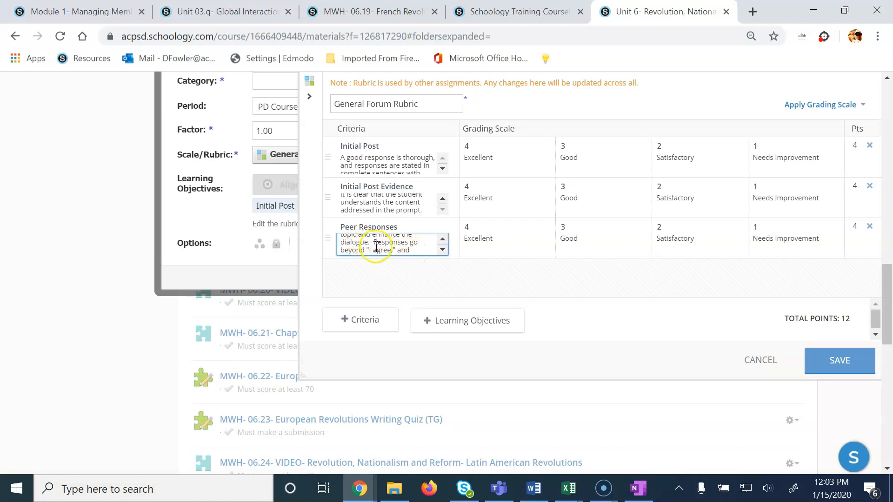
left_click(442, 251)
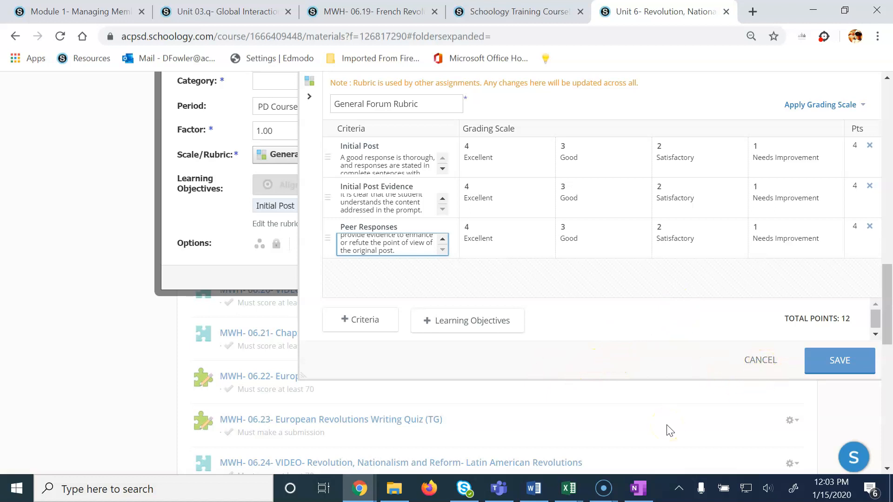
left_click(762, 363)
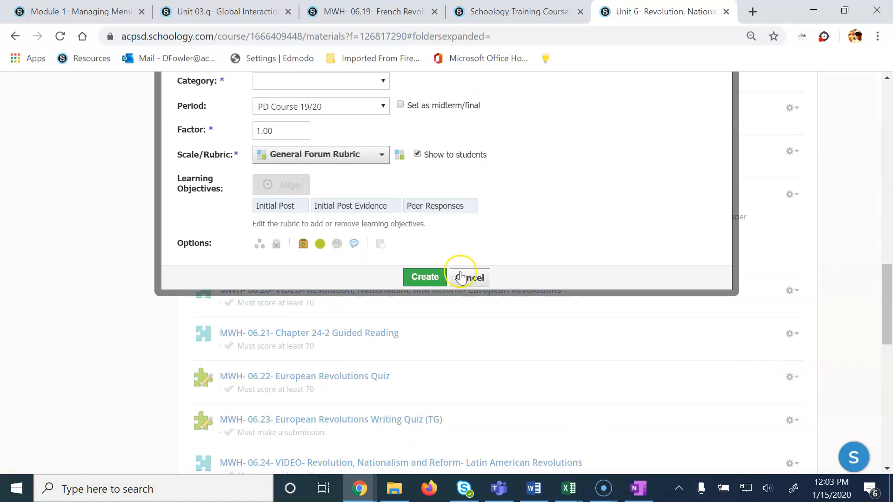
- Look through the assignment's scale and rubric choices, from Numeric down to Newspaper Rubric
scroll(463, 250, "up", 2)
left_click(355, 223)
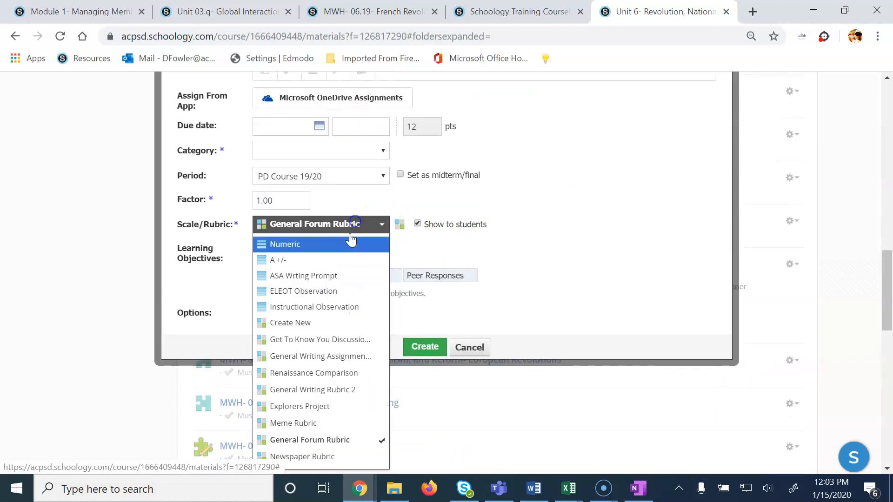
scroll(351, 239, "down", 3)
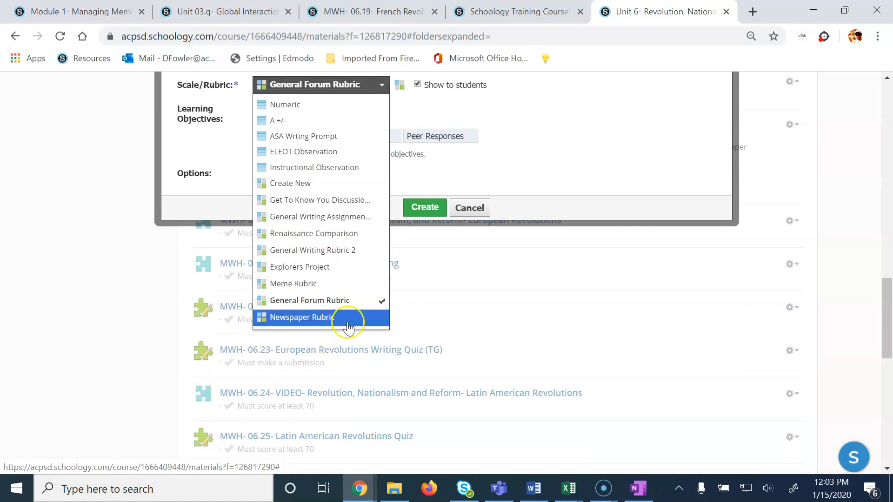